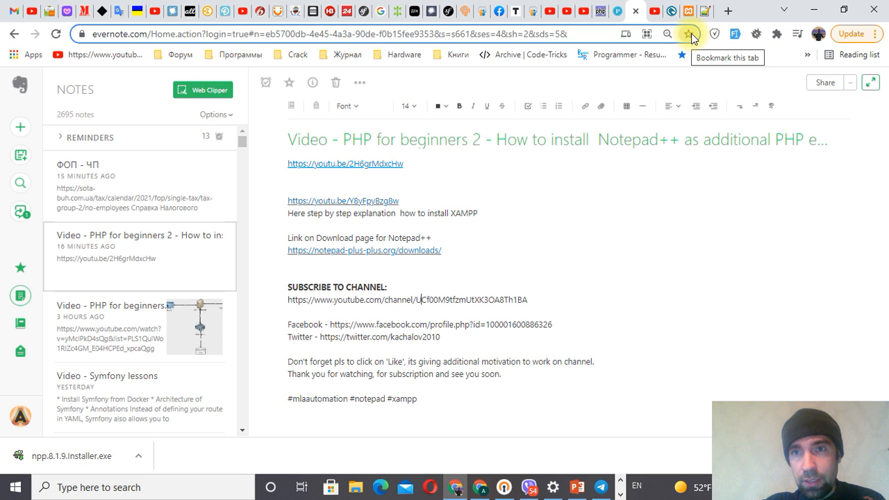
- Open the Notepad++ 8.1.9 release page in the browser and examine its 32-bit, 64-bit and ARM64 download options
mouse_move(704, 23)
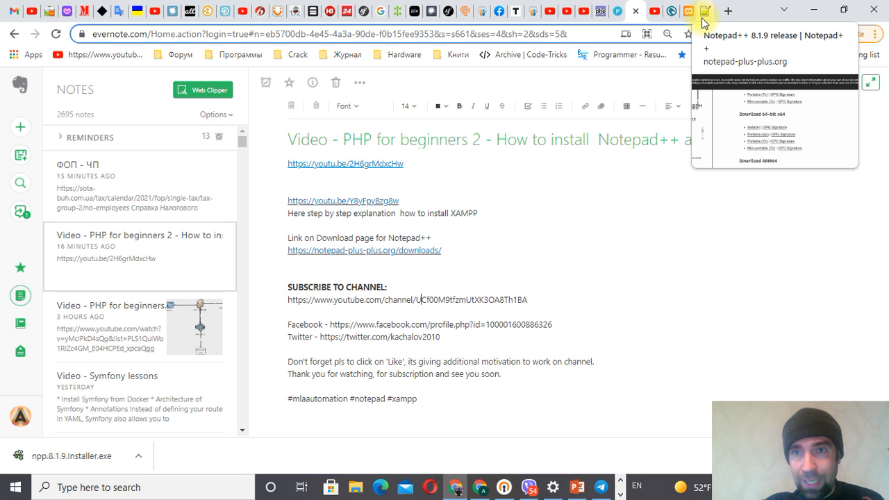
left_click(703, 19)
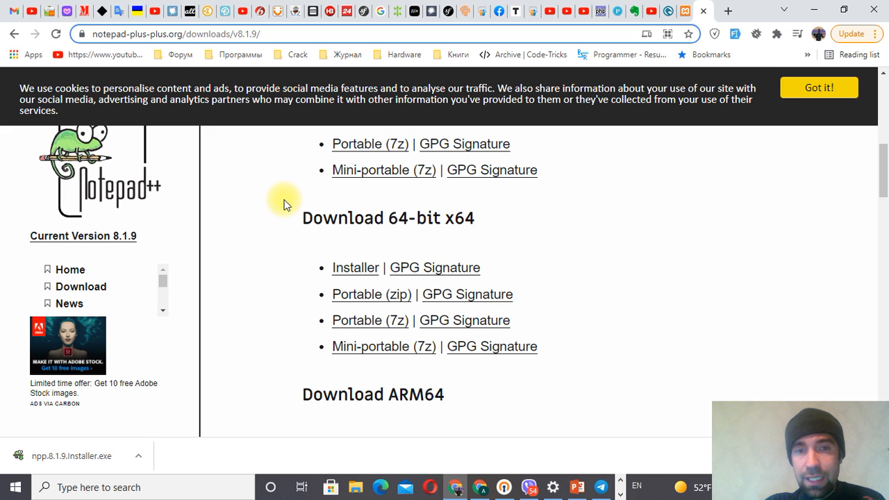
scroll(284, 203, "down", 1)
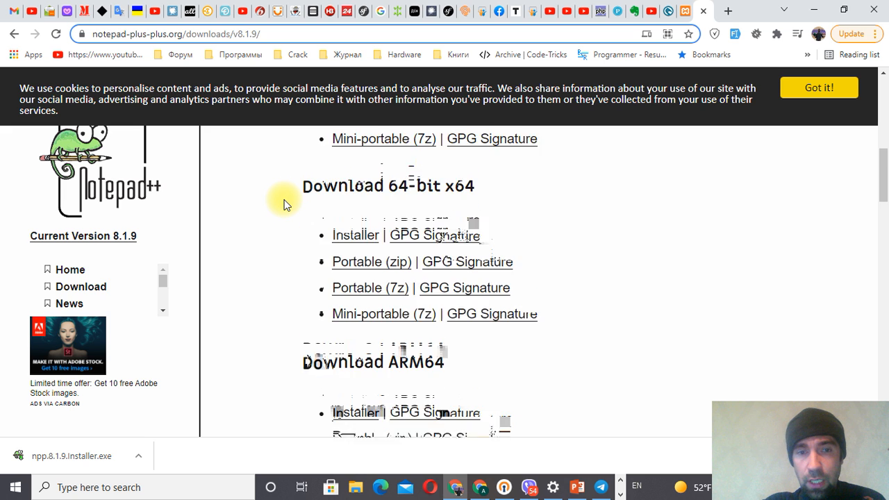
scroll(283, 203, "up", 1)
scroll(284, 203, "up", 1)
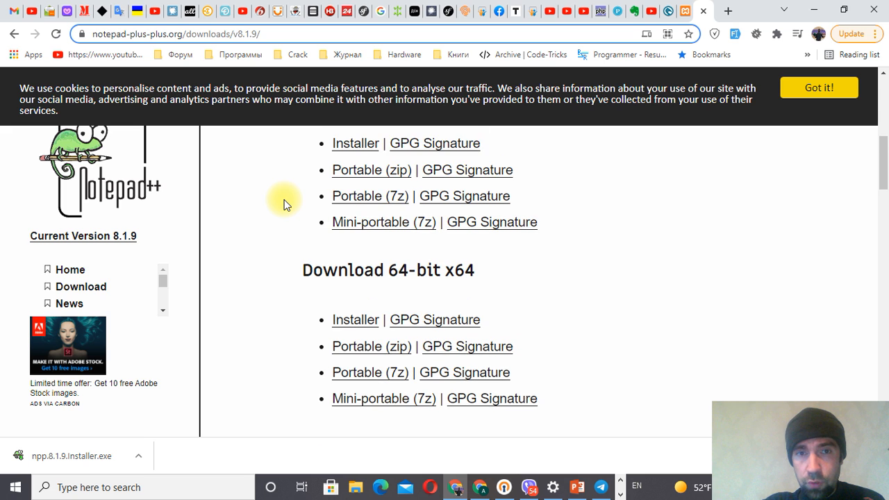
scroll(284, 203, "up", 2)
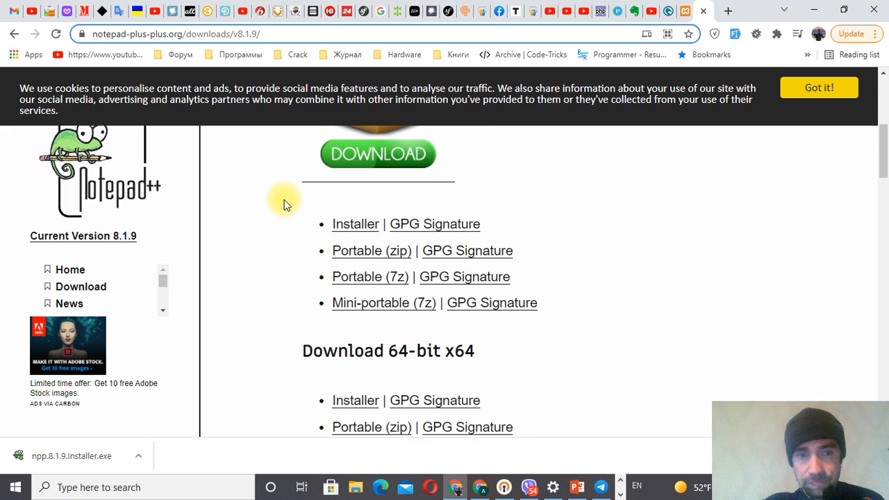
scroll(296, 239, "up", 1)
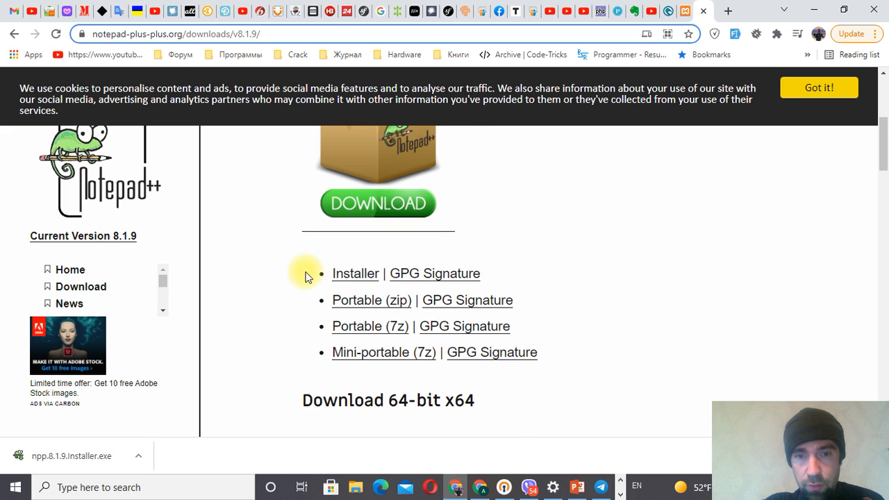
scroll(263, 325, "down", 3)
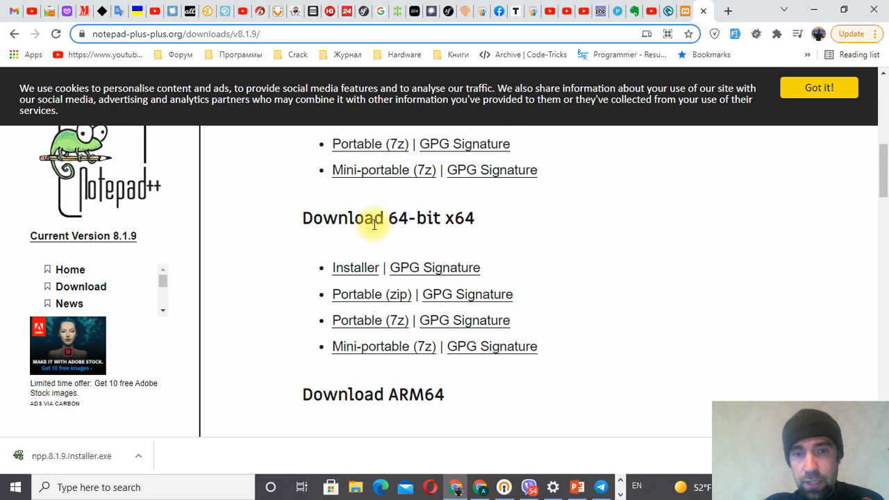
scroll(347, 223, "down", 1)
scroll(321, 243, "down", 1)
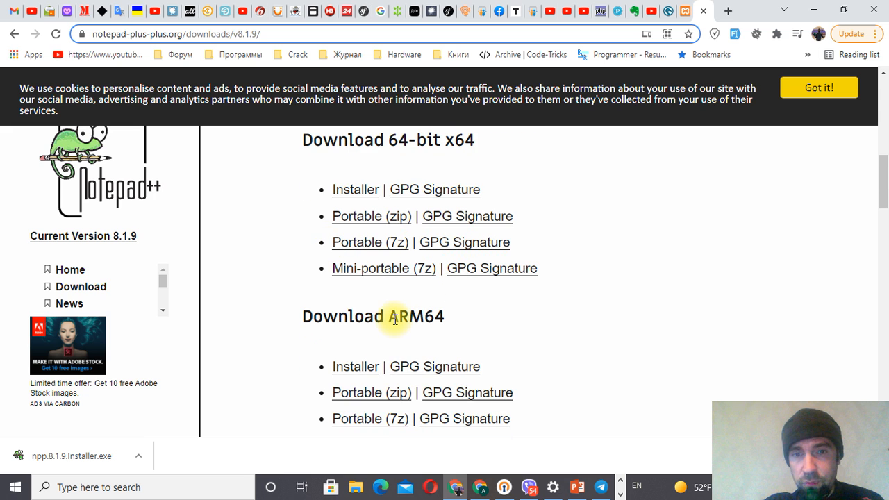
scroll(389, 322, "down", 1)
scroll(389, 322, "down", 3)
scroll(422, 289, "up", 8)
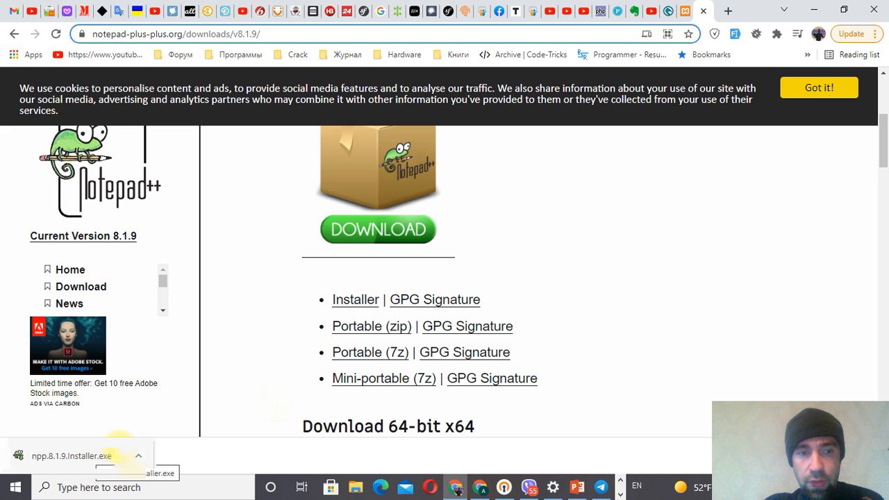
- Download the 64-bit x64 installer and launch it with English as the setup language
scroll(277, 403, "down", 2)
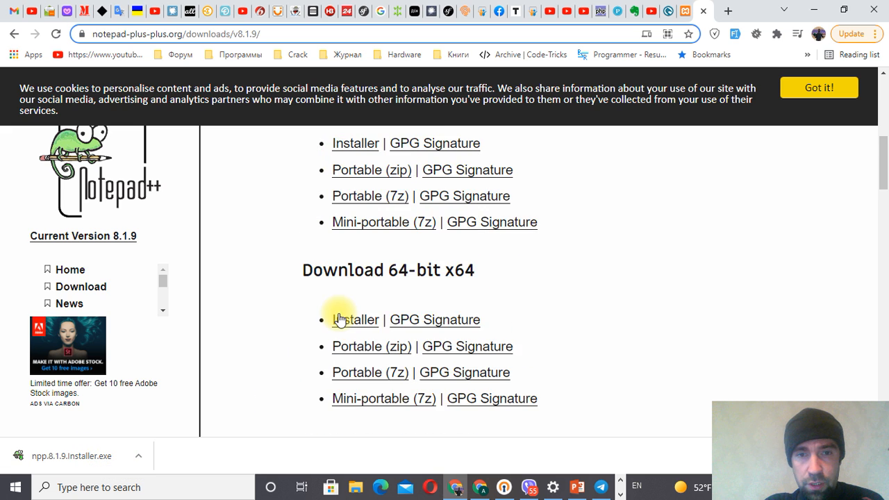
left_click(343, 320)
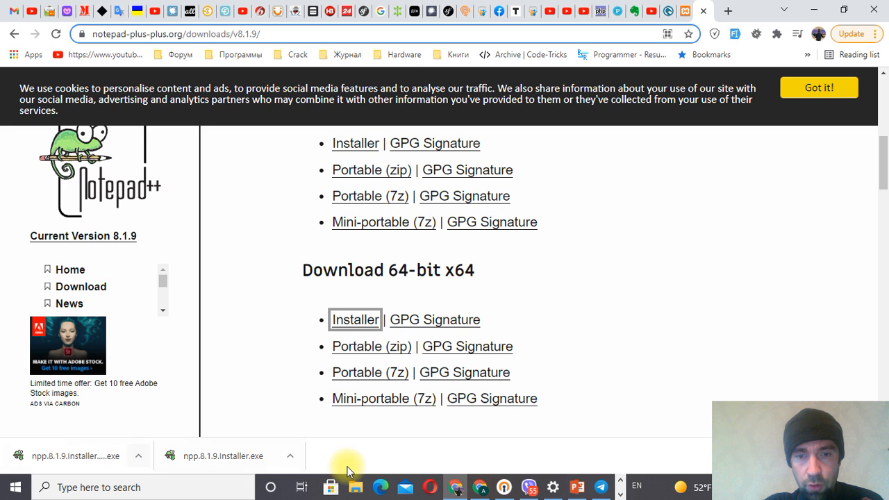
left_click(82, 457)
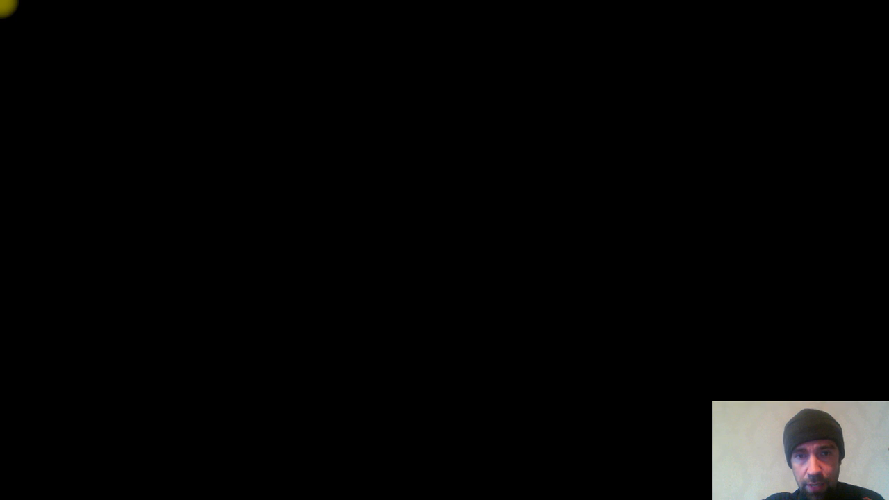
left_click(397, 336)
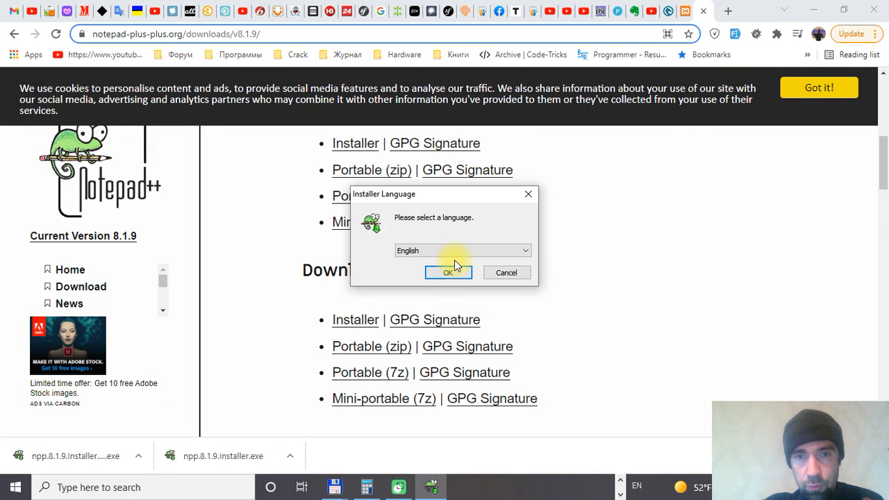
left_click(449, 272)
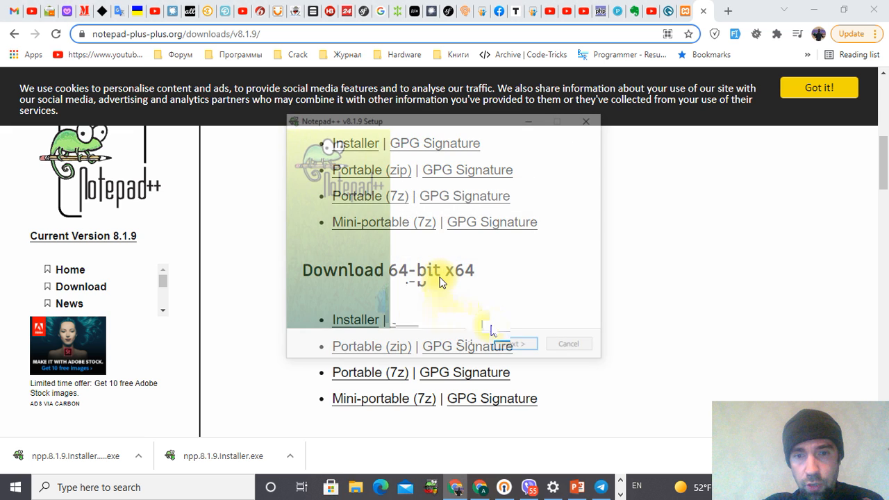
- Keep C:\Program Files\Notepad++ as the destination folder and accept the preselected Custom components in the setup
left_click(512, 348)
left_click(512, 347)
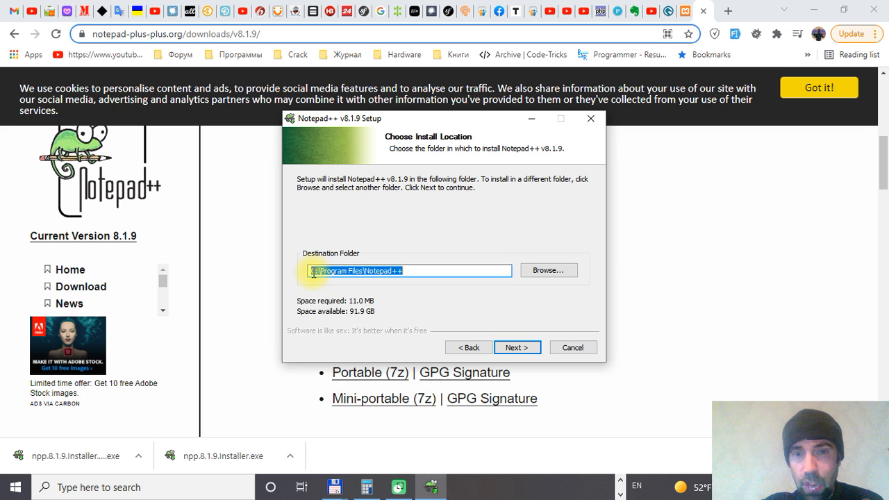
left_click(518, 348)
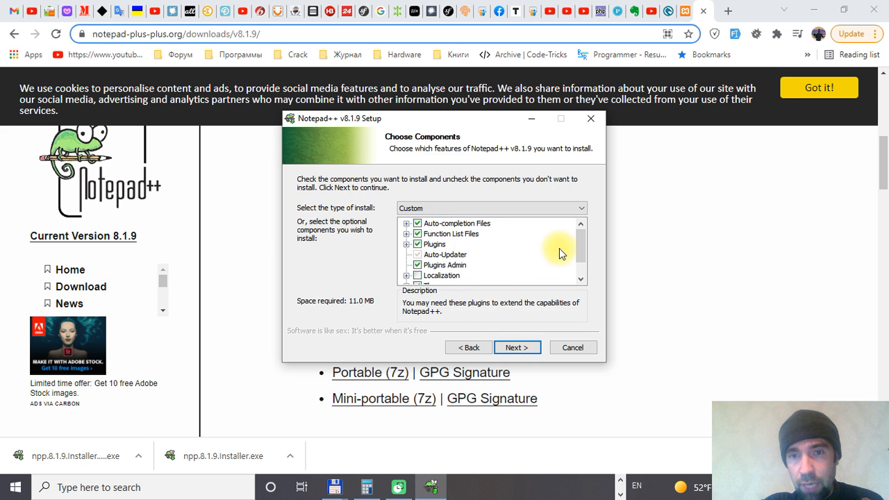
mouse_move(580, 244)
left_mouse_down()
mouse_move(579, 255)
mouse_move(579, 239)
left_mouse_up()
left_click(512, 348)
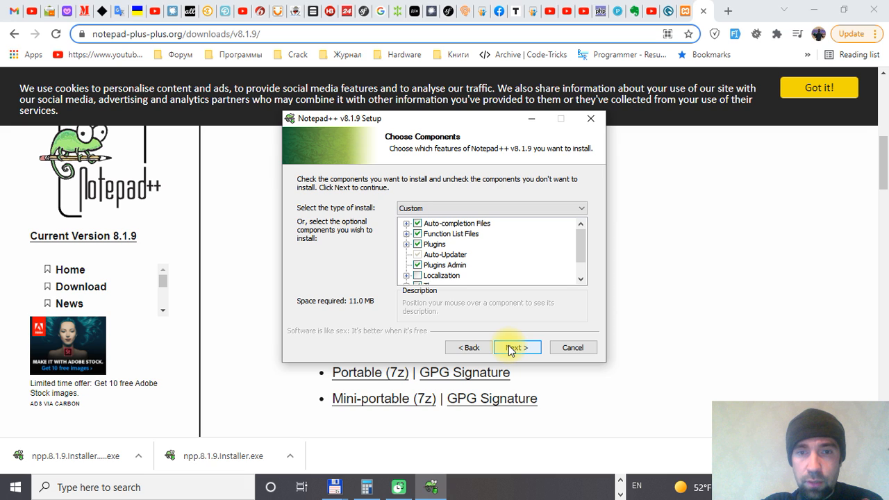
left_click(514, 349)
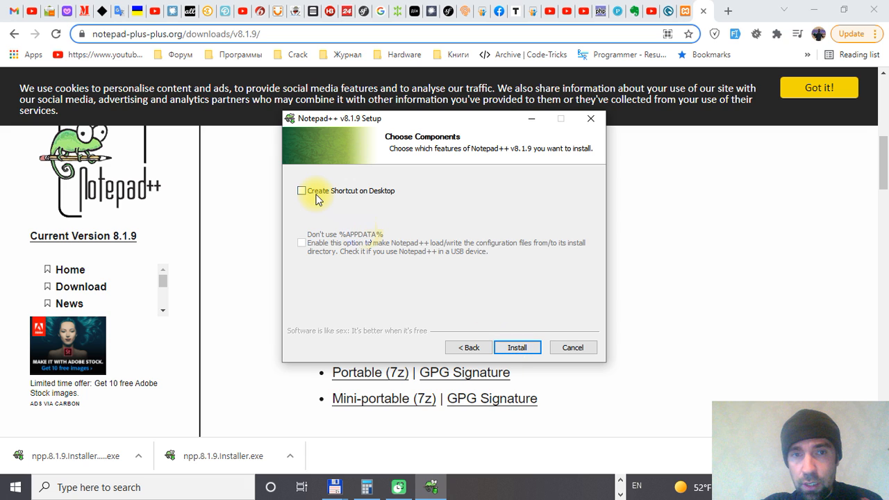
- Install Notepad++ with a desktop shortcut and finish the setup with the option to run Notepad++ v8.1.9 enabled
left_click(303, 192)
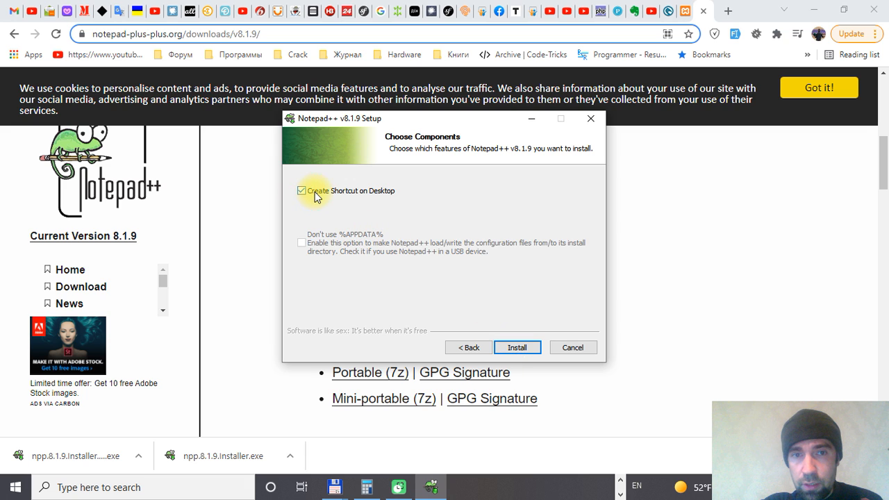
left_click(518, 349)
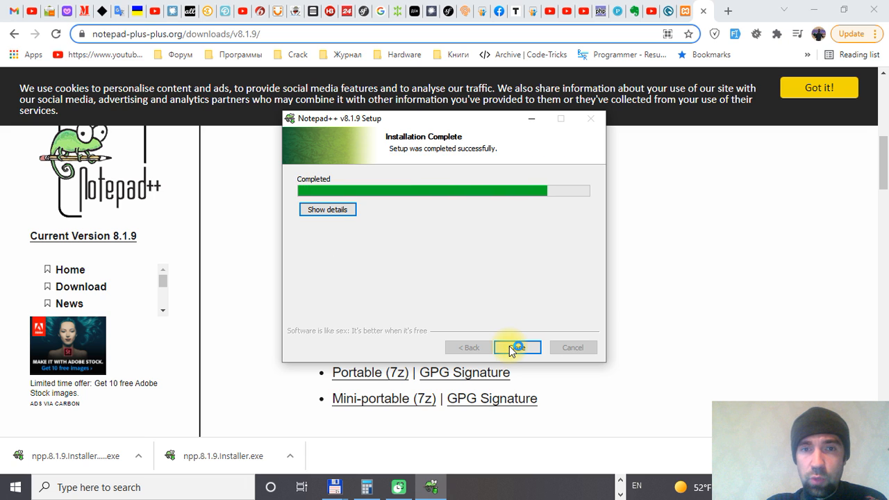
left_click(518, 348)
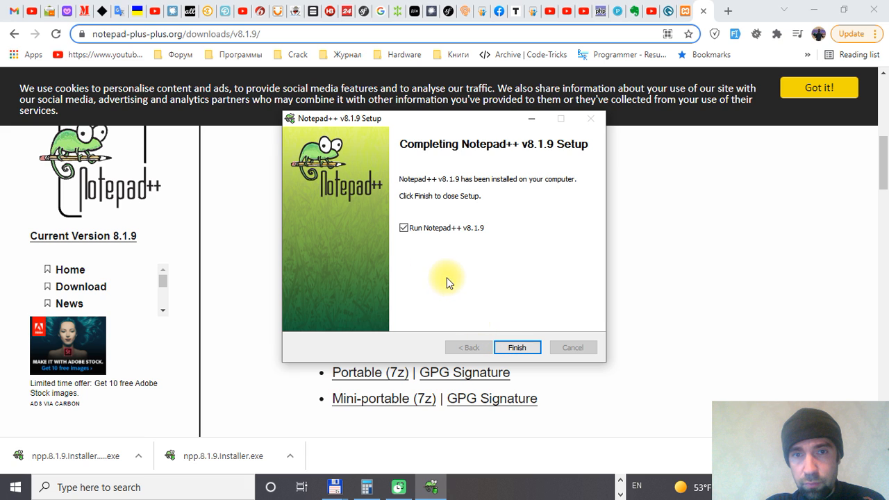
left_click(515, 349)
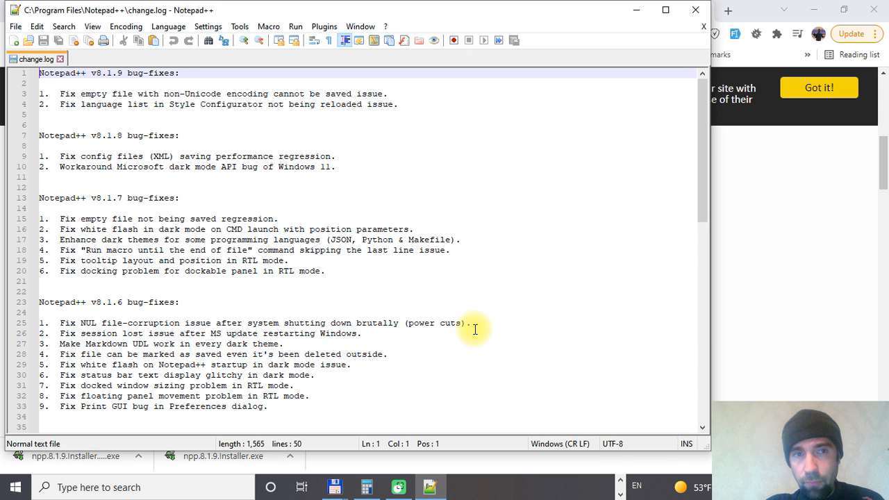
- Look over the bug-fix list in change.log and close the file
left_click(131, 198)
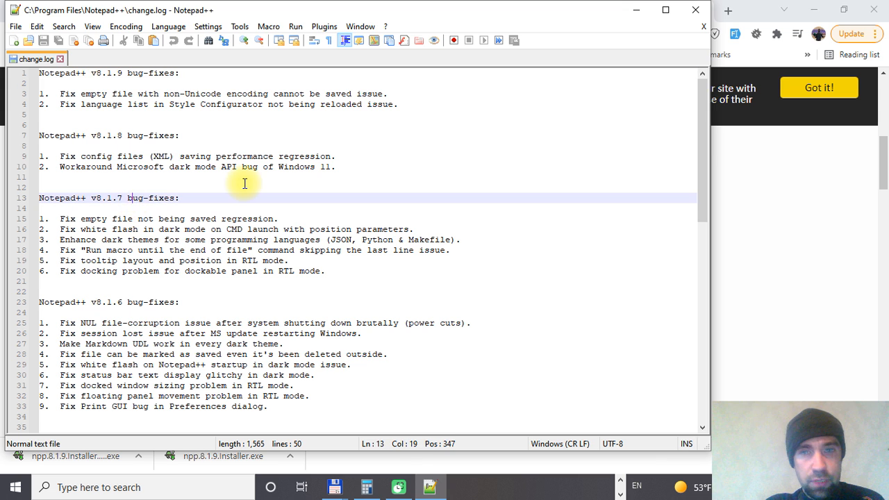
left_click_drag(704, 130, 695, 105)
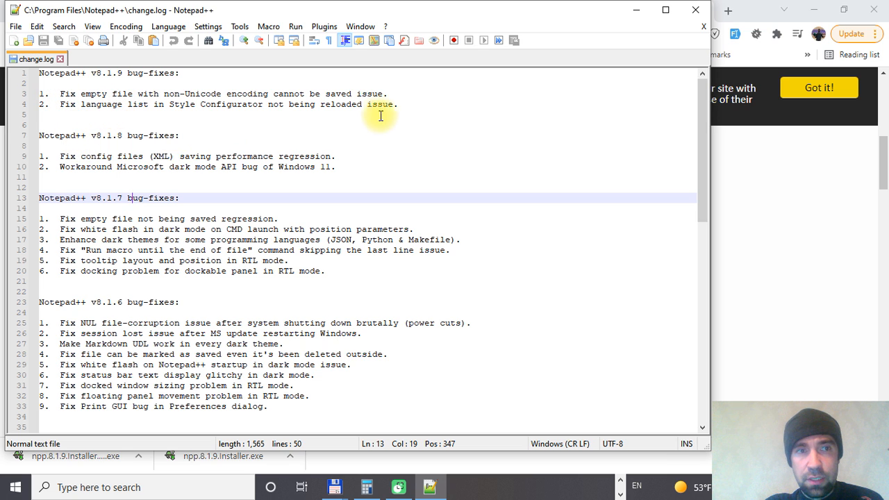
left_click(256, 134)
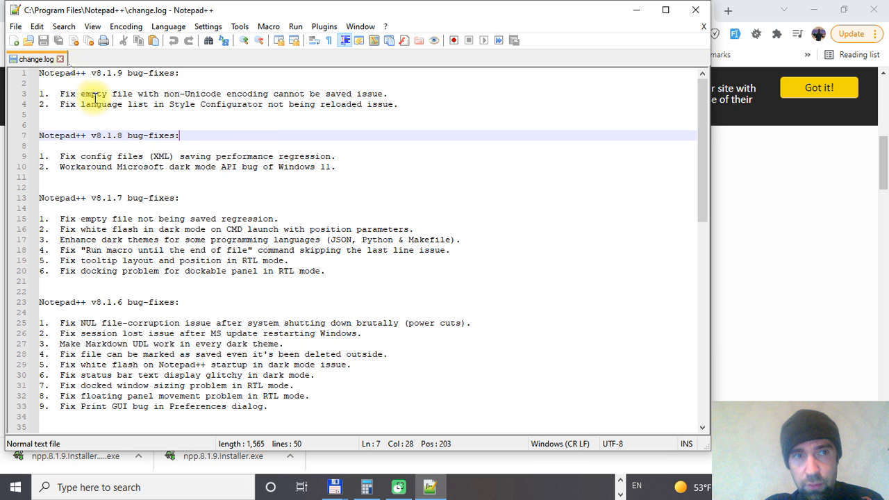
left_click(60, 60)
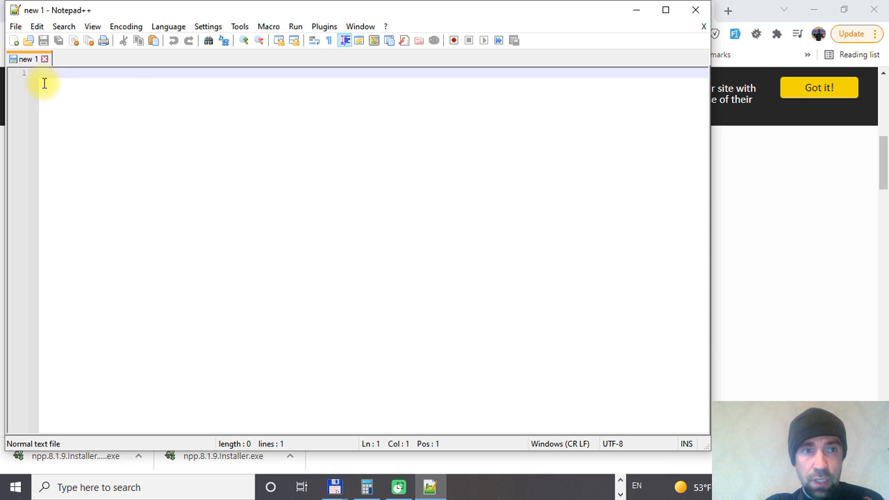
- Begin the empty new 1 document with the PHP opening tag <?php followed by a blank line
left_click(16, 27)
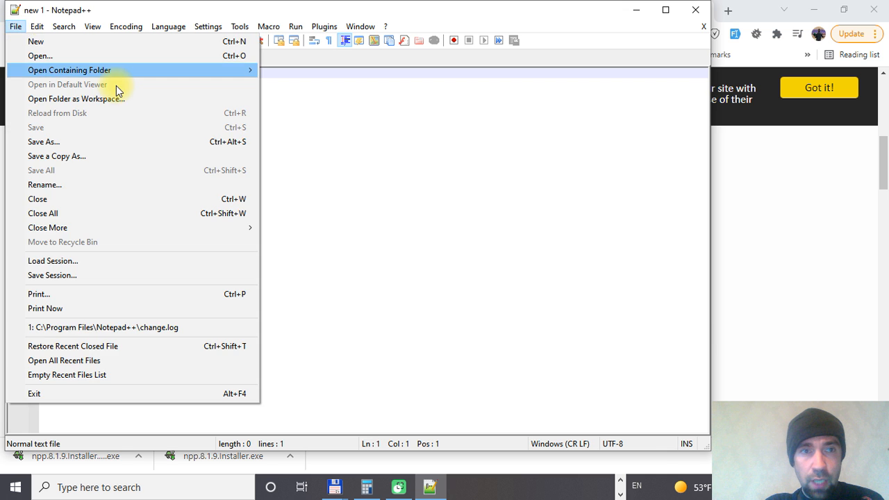
left_click(370, 155)
type("<")
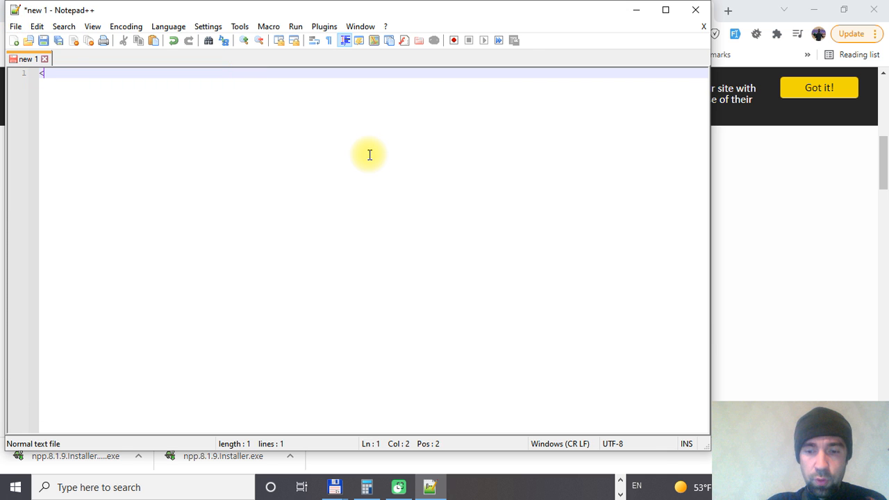
type("?[ph[p")
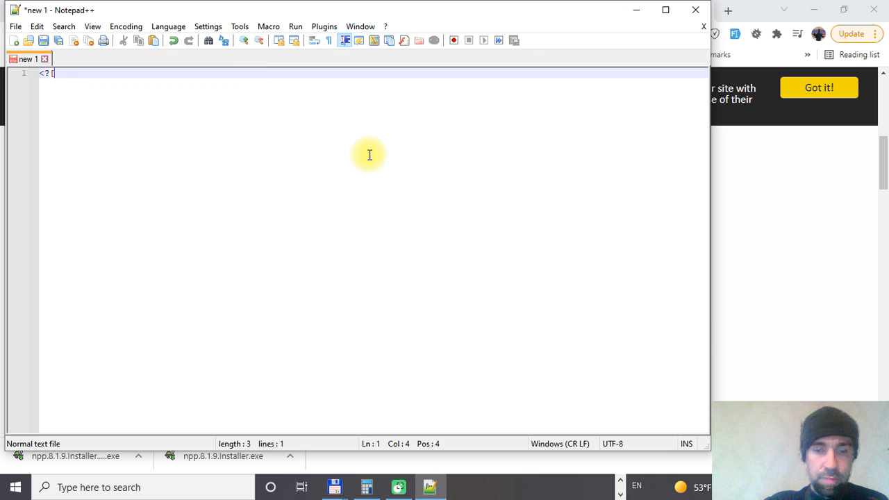
key("BackSpace")
key("BackSpace")
key("BackSpace")
key("BackSpace")
key("BackSpace")
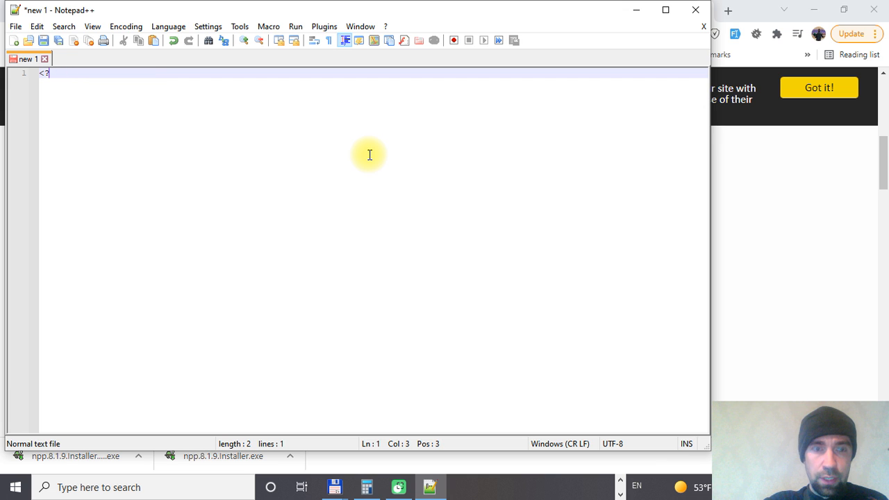
type("php")
key("Return")
key("Return")
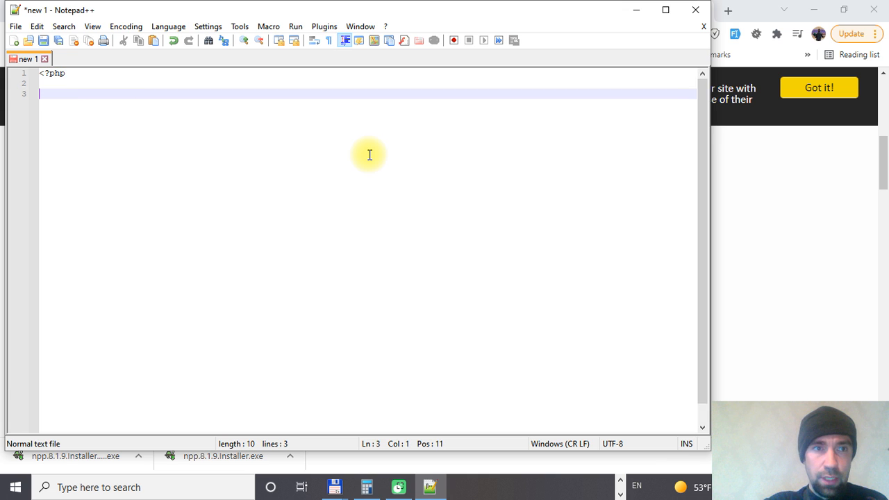
- Write the statement echo "Hello world"; and, after a blank line, the closing tag ?>
type("echo \"H")
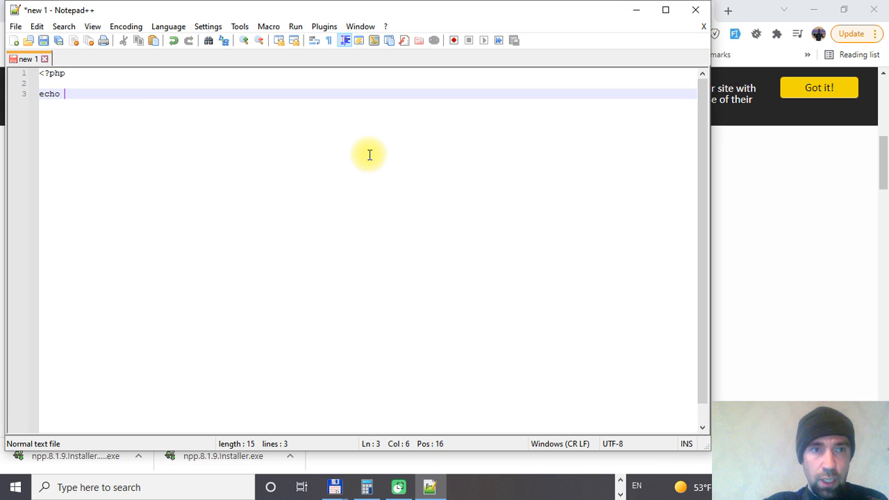
type("lo")
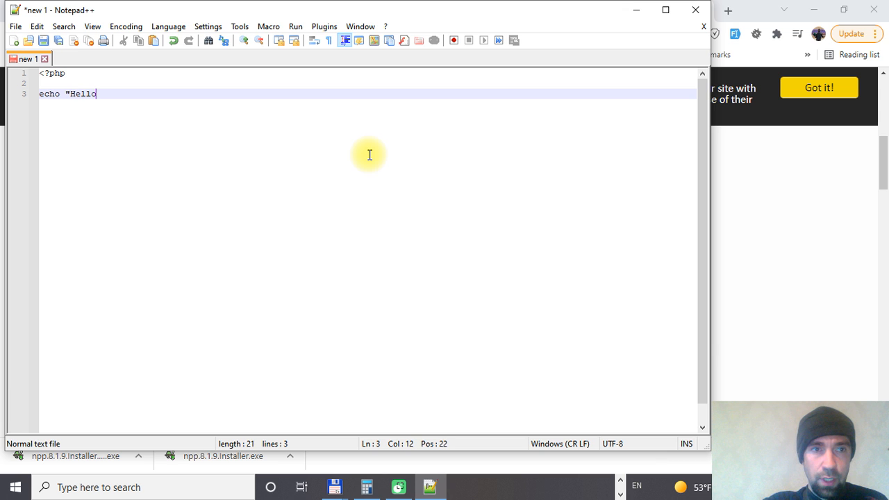
type(" world\";")
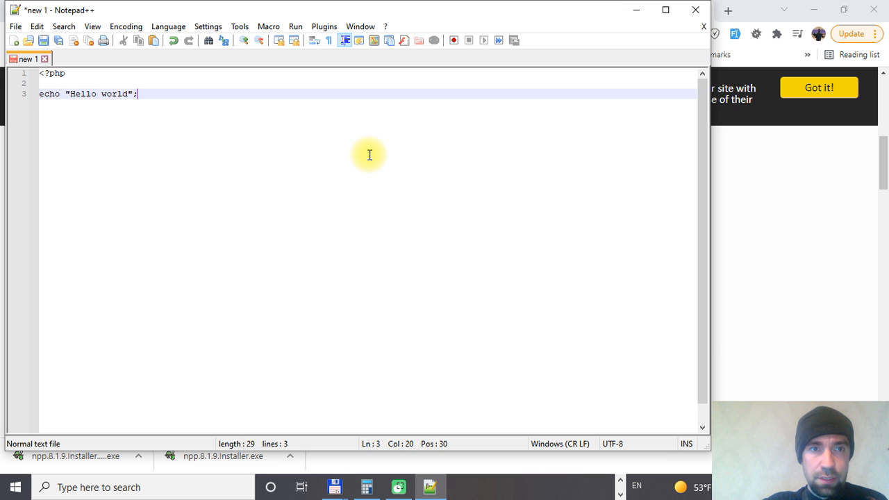
key("Return")
key("Return")
type("?>")
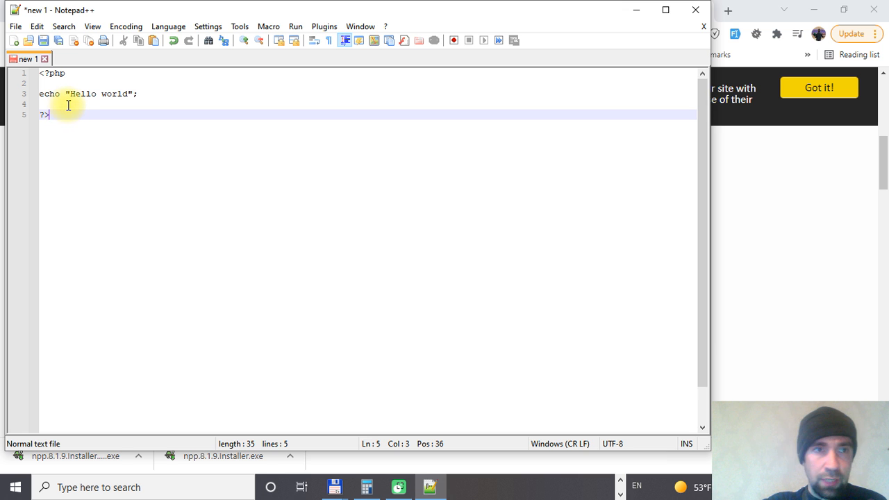
- Begin saving the new 1 document under a new name and look through the available file types without changing the type
left_click(15, 26)
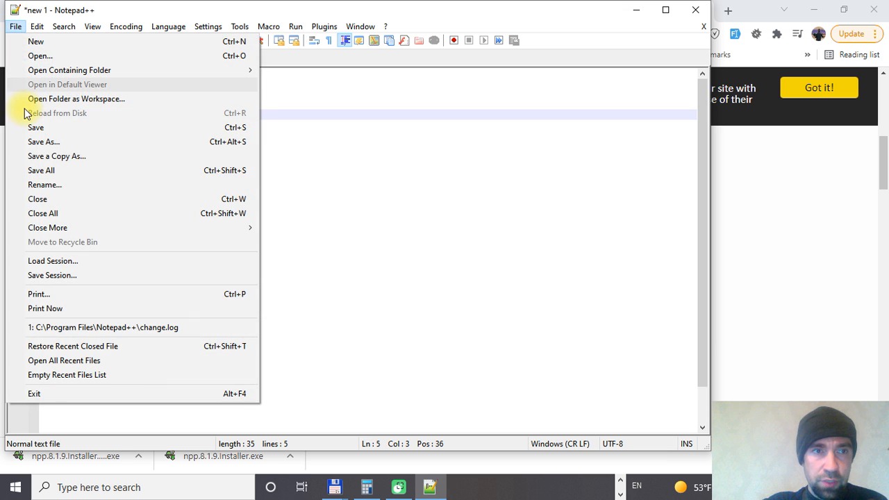
left_click(118, 139)
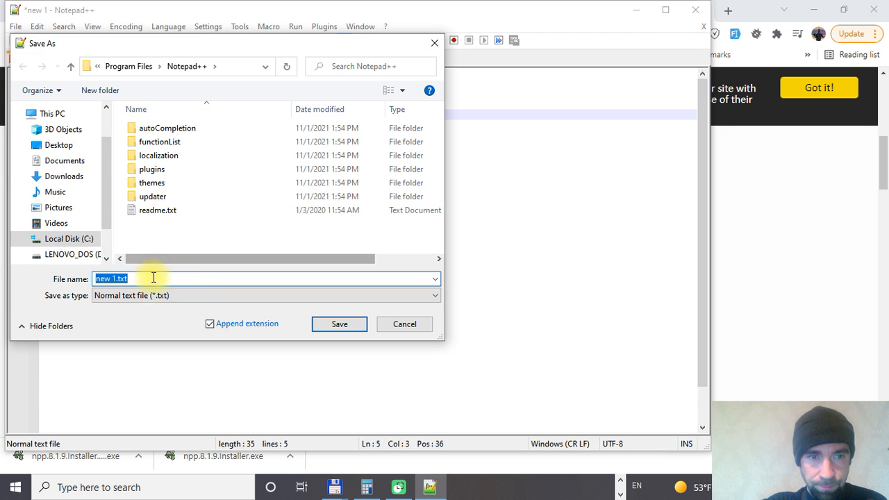
left_click(158, 297)
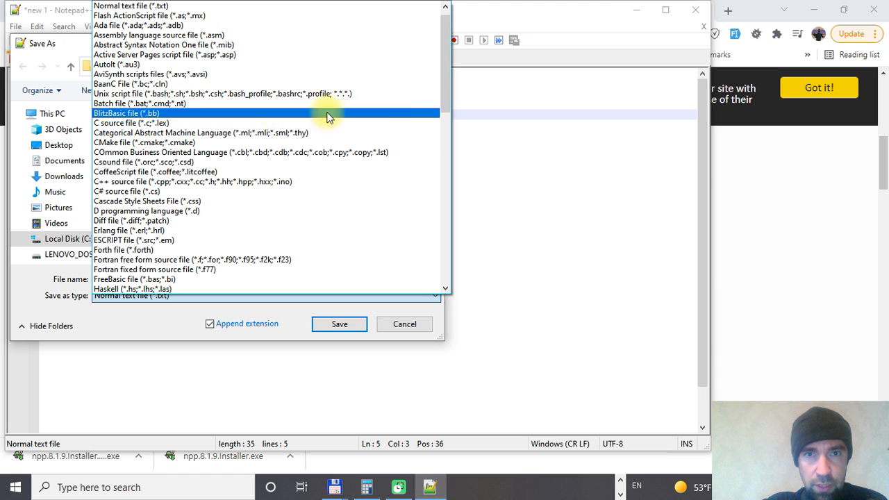
left_click_drag(445, 77, 427, 265)
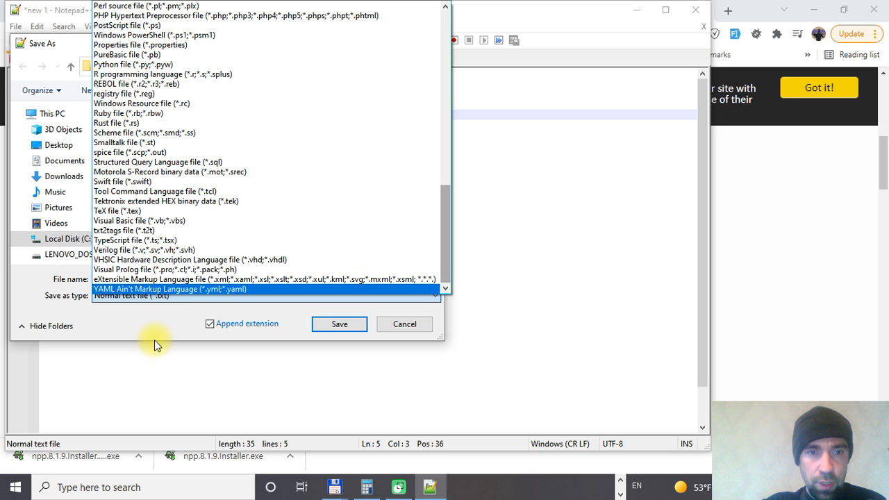
left_click(149, 338)
- Save the script to the Desktop folder with the file name lesson1.php
left_click(141, 279)
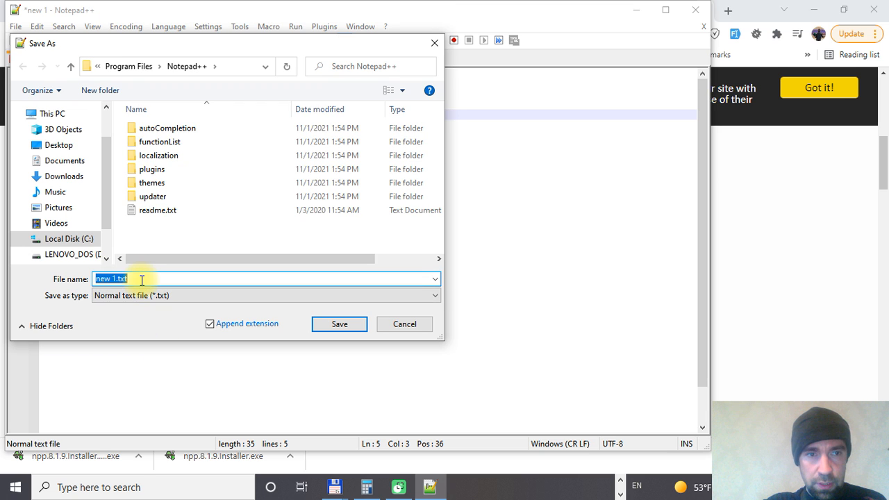
type("te")
key("BackSpace")
key("BackSpace")
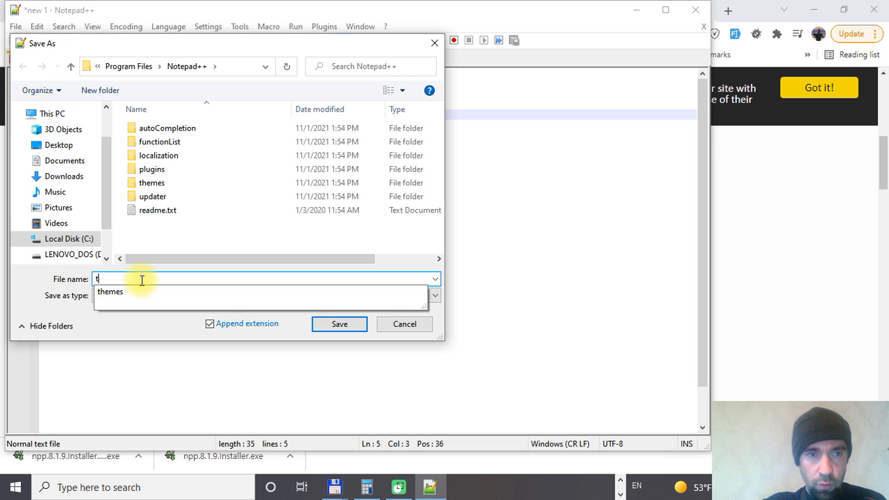
type("less")
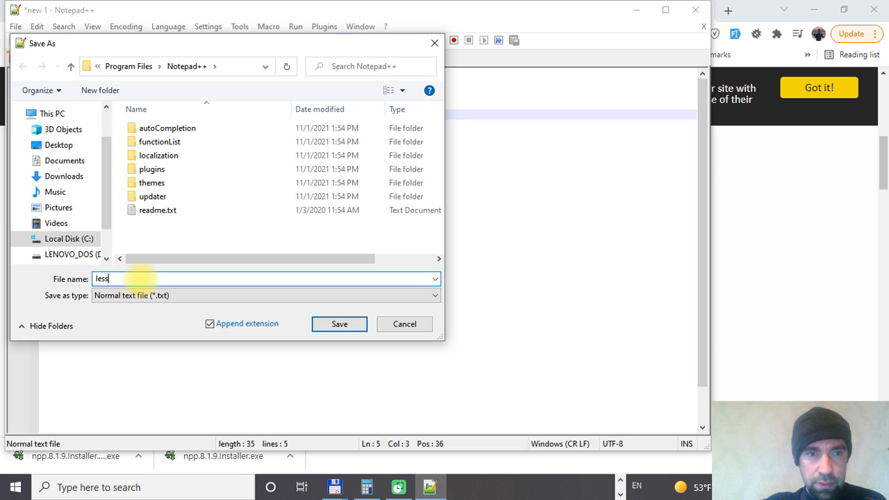
type("on1.php")
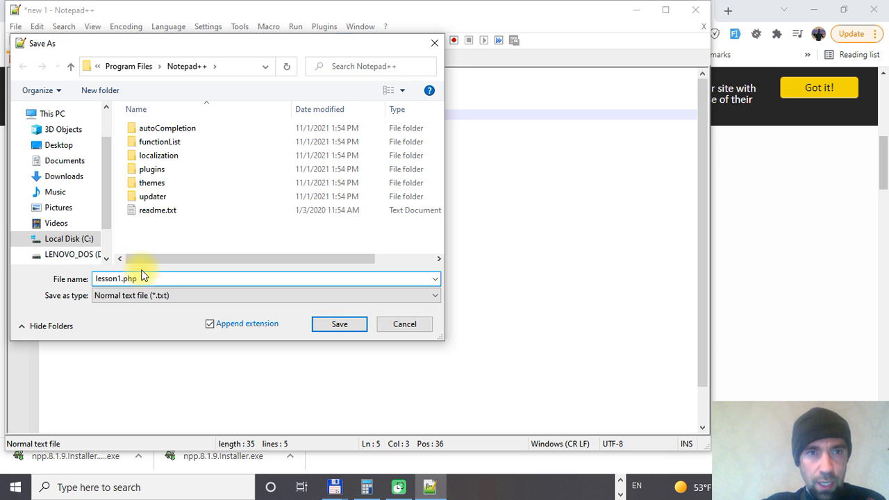
left_click(61, 113)
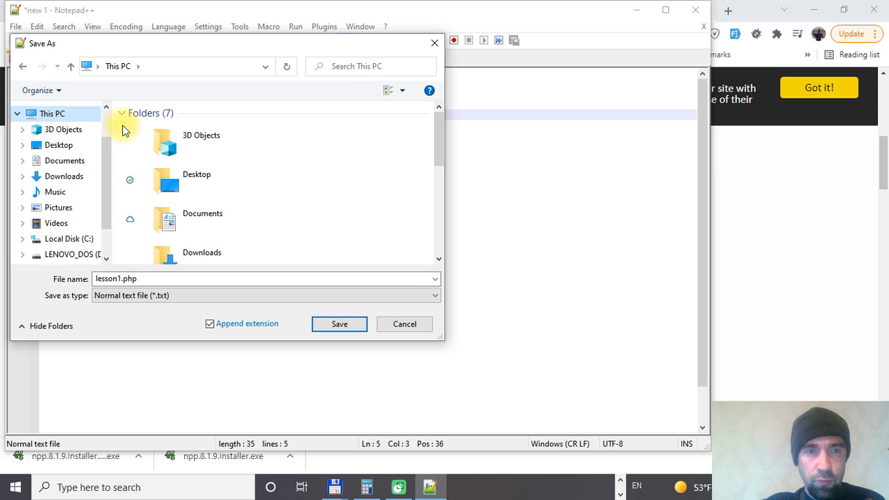
left_click(52, 146)
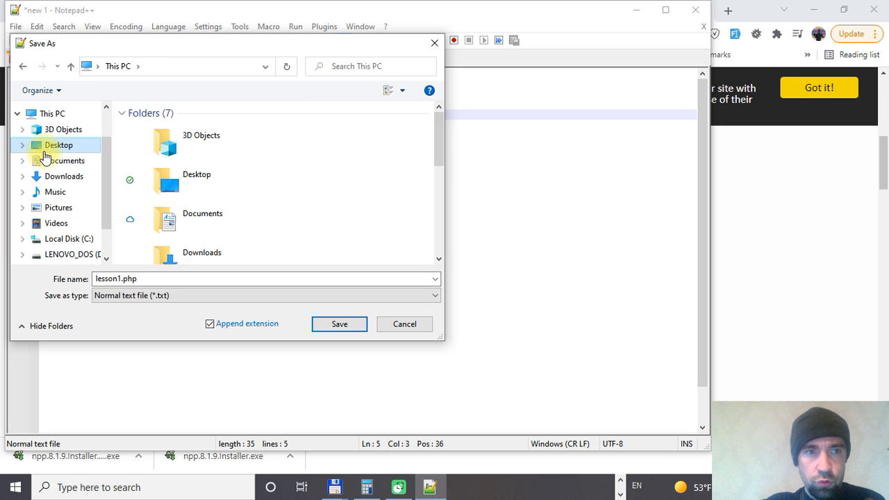
left_click(322, 327)
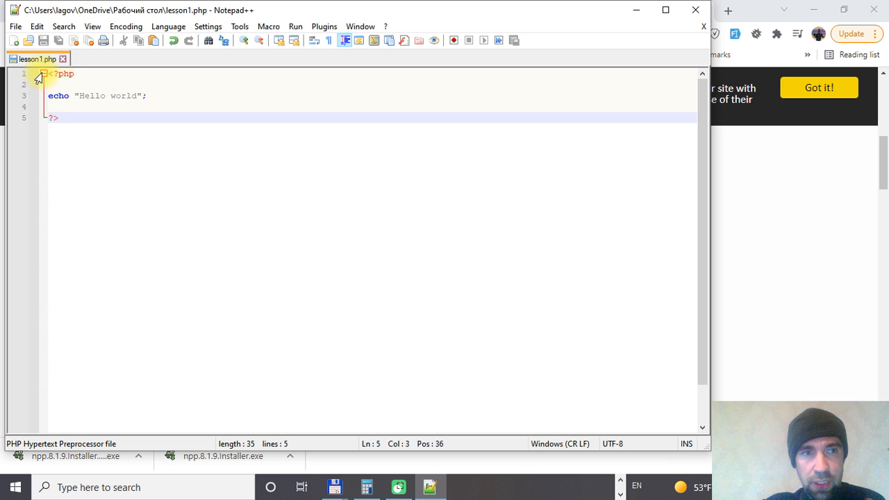
- Close Notepad++, find it again through the Windows search and relaunch it as administrator
left_click(64, 105)
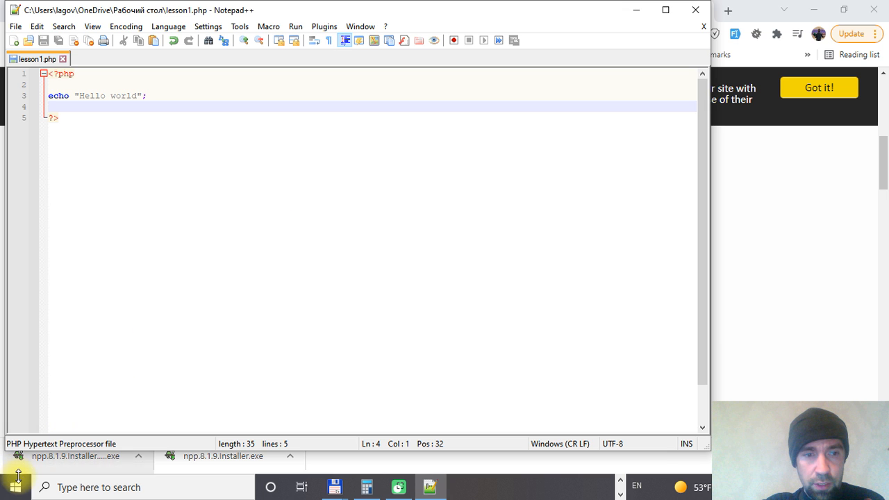
left_click(691, 11)
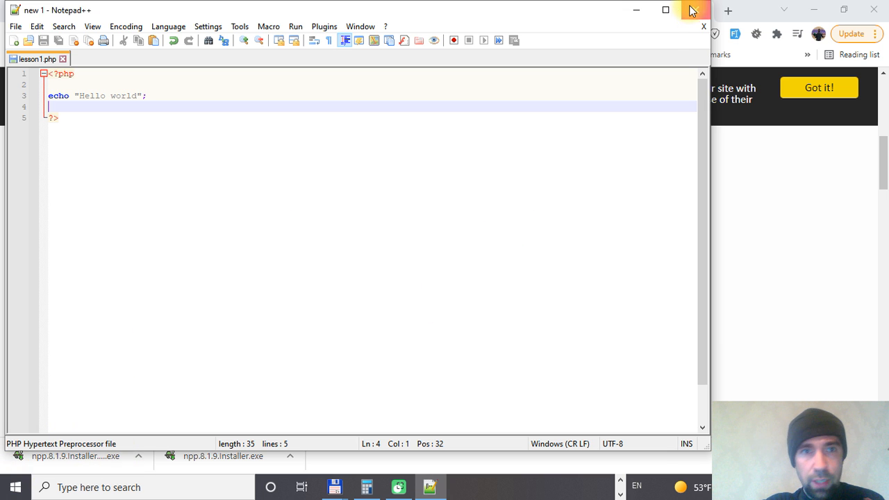
left_click(115, 486)
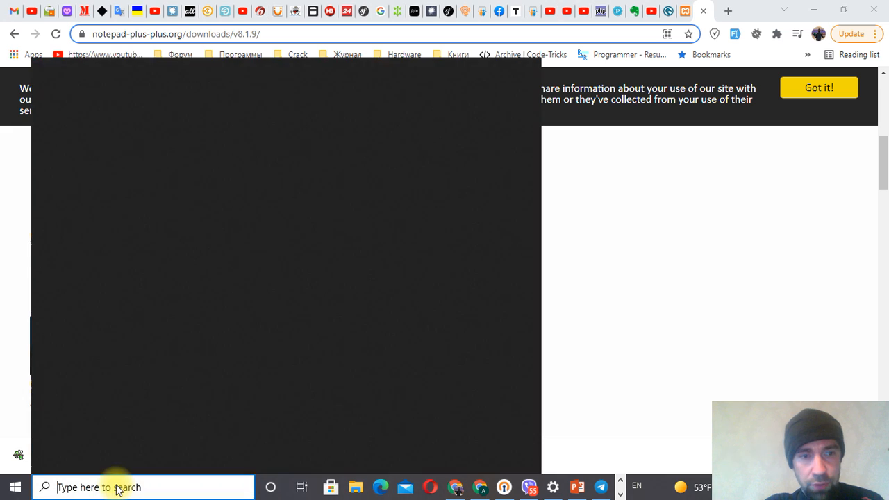
type("notep")
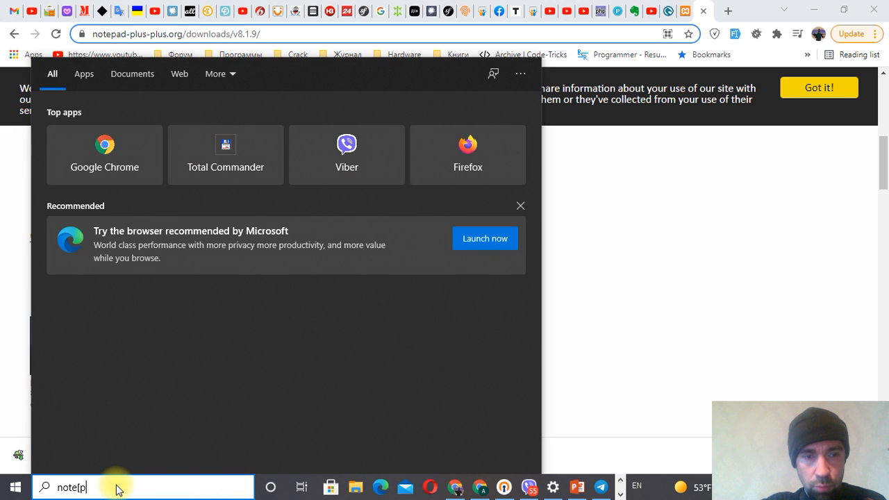
key("BackSpace")
type("[a")
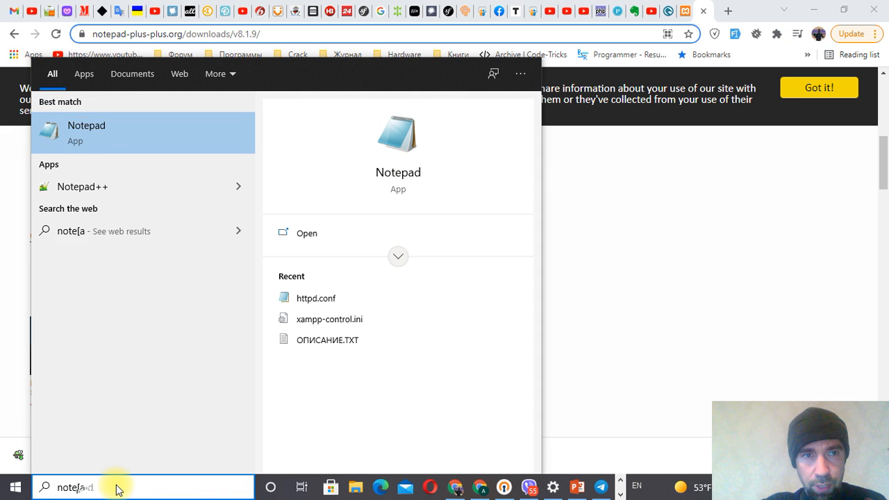
left_click(240, 189)
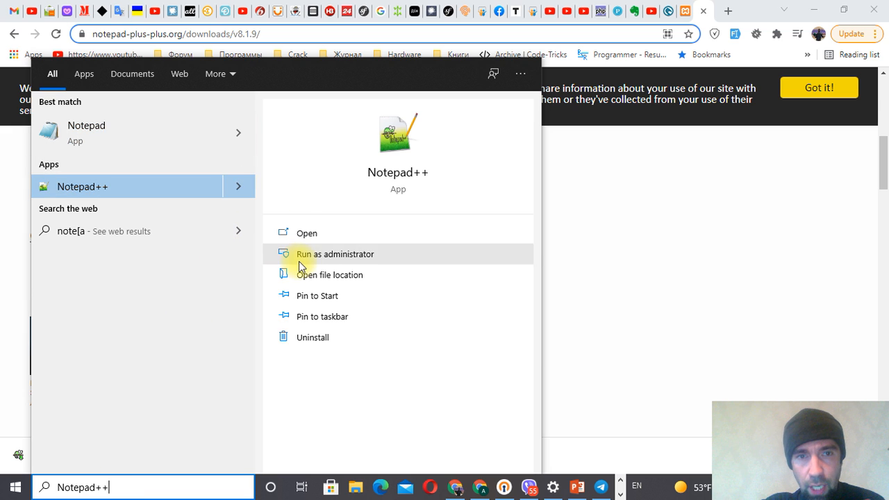
left_click(301, 262)
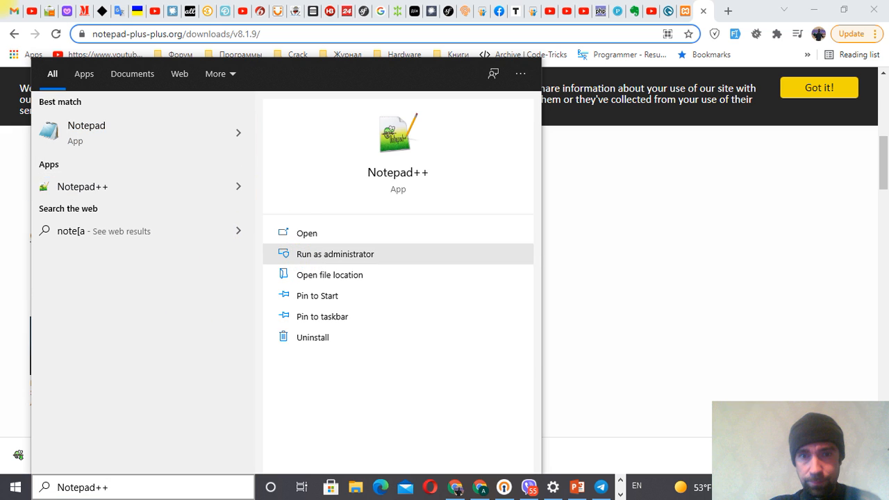